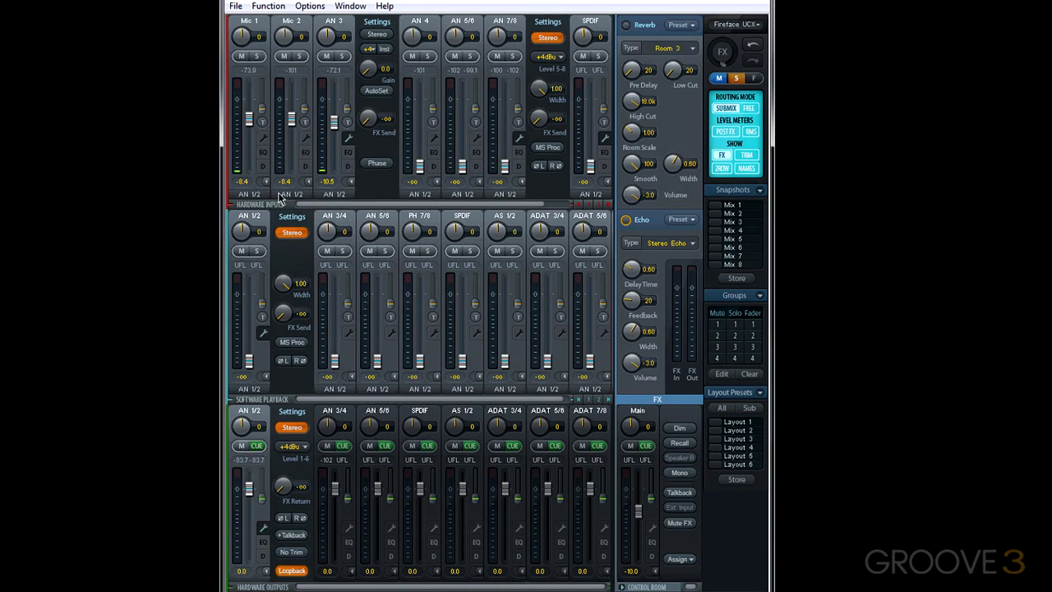
Open the Settings panel of the Mic 1 hardware input channel.
left_click(266, 141)
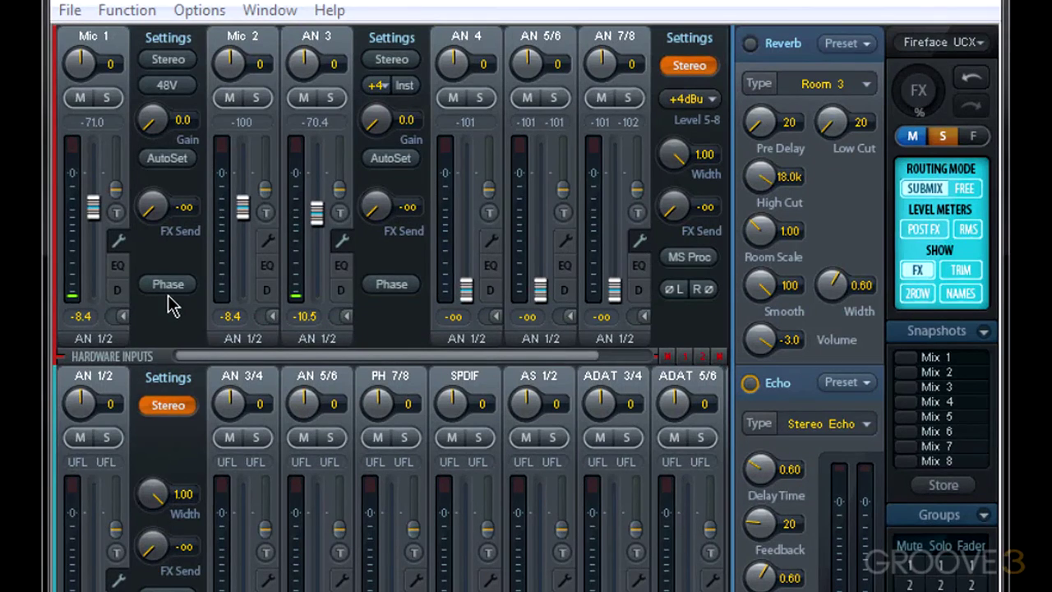
Link and then unlink Mic 1/2 as stereo, reopen Mic 1 settings, and scroll inputs to ADAT 7/8.
left_click(172, 60)
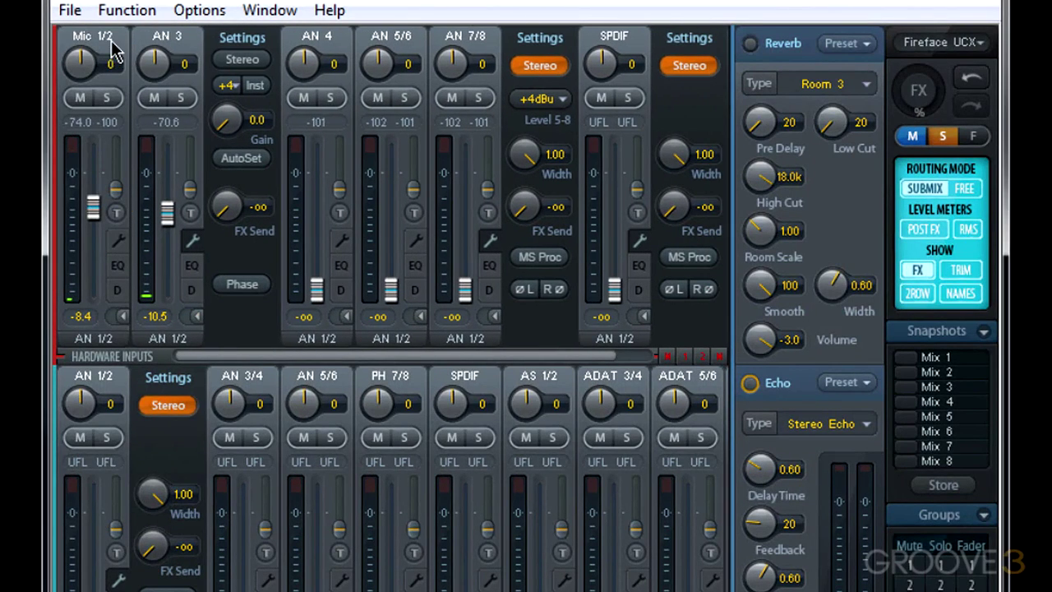
left_click(117, 239)
left_click(165, 64)
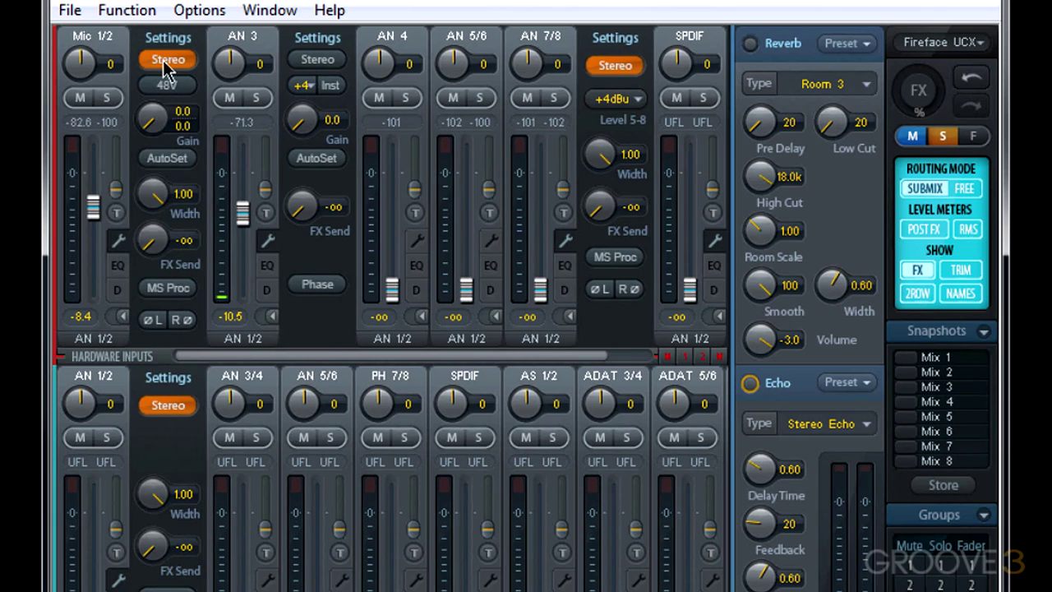
left_click(118, 240)
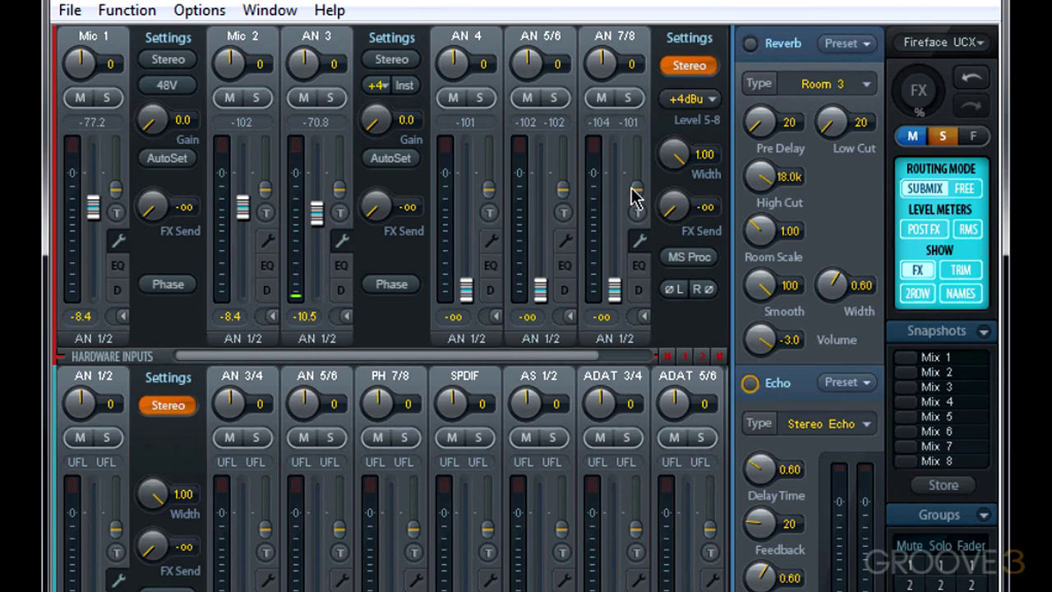
left_click_drag(567, 358, 712, 355)
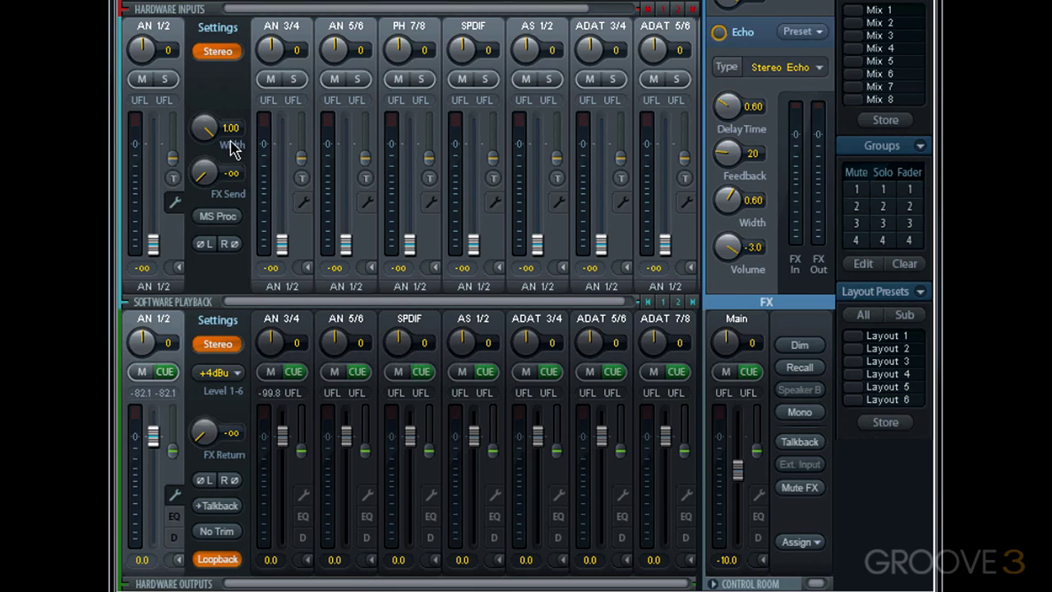
Narrow the AN 1/2 playback channel's stereo Width knob down to -1.00.
left_click_drag(204, 137, 204, 165)
left_click_drag(206, 215, 220, 365)
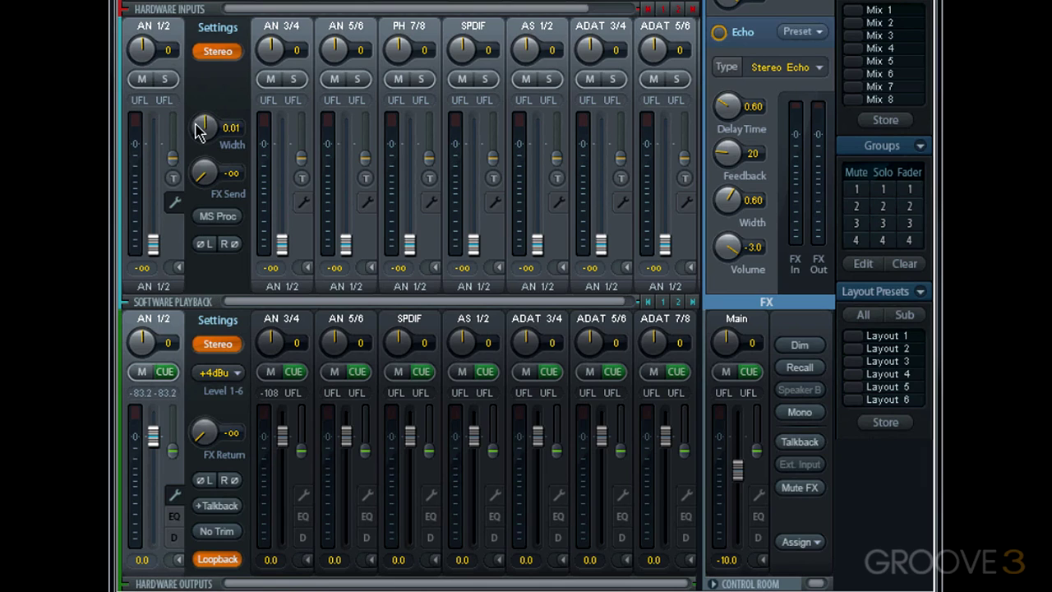
left_click_drag(202, 129, 215, 372)
Reset the AN 1/2 playback Width to 1.00 and enable MS Proc.
left_click(217, 145, "ctrl")
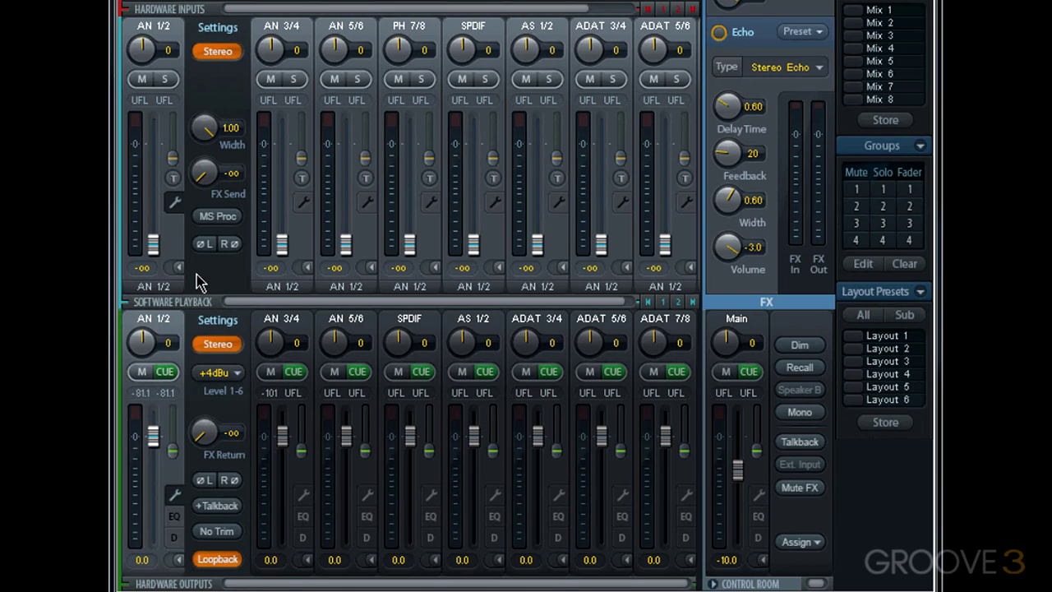
left_click(221, 220)
Disable MS Proc on AN 1/2 playback and toggle left/right phase invert on, then off.
left_click(219, 218)
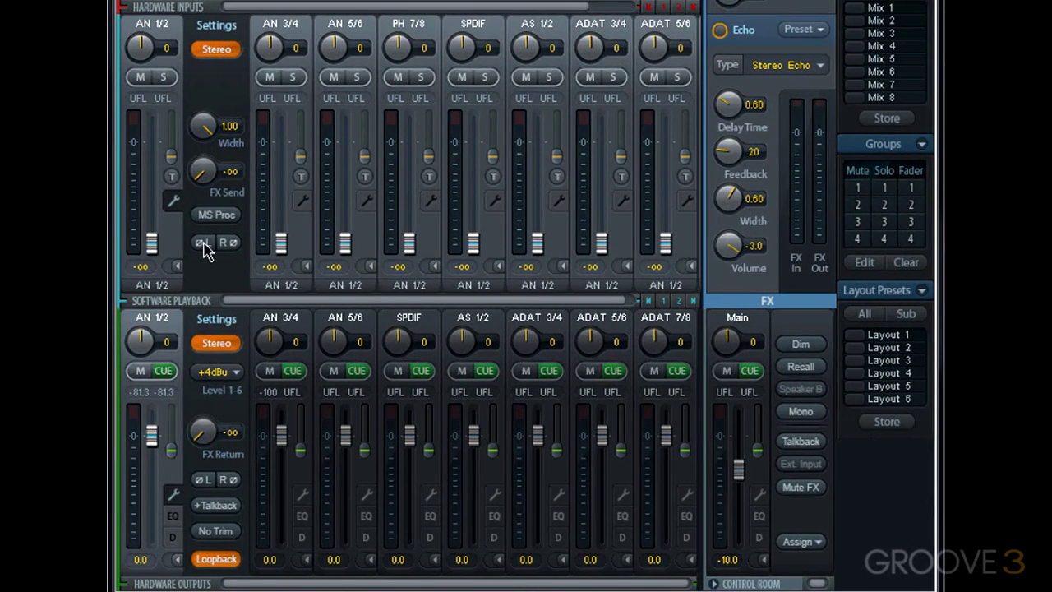
left_click(203, 243)
left_click(224, 245)
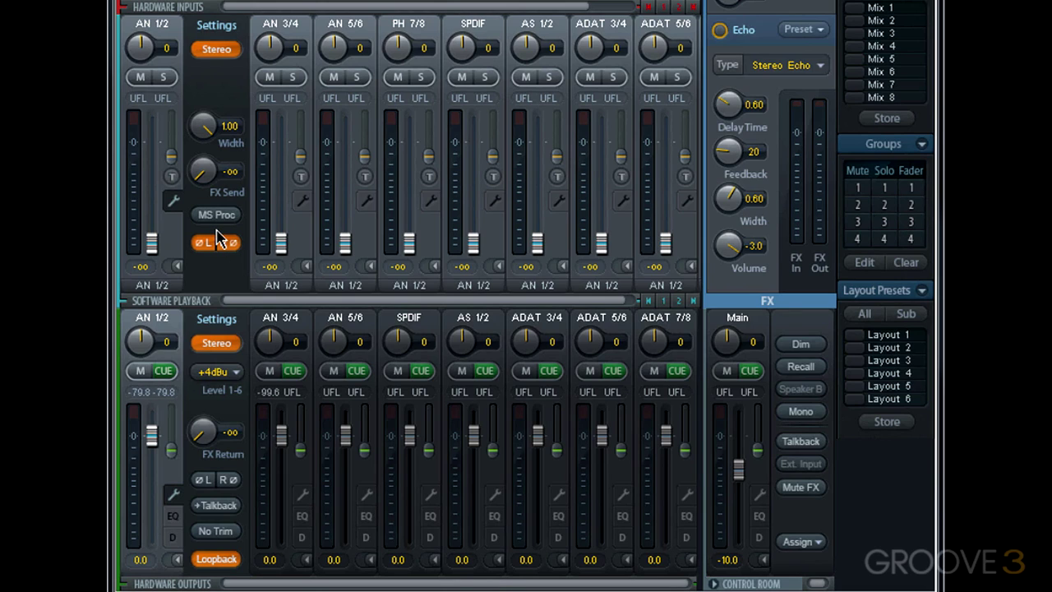
left_click(218, 240)
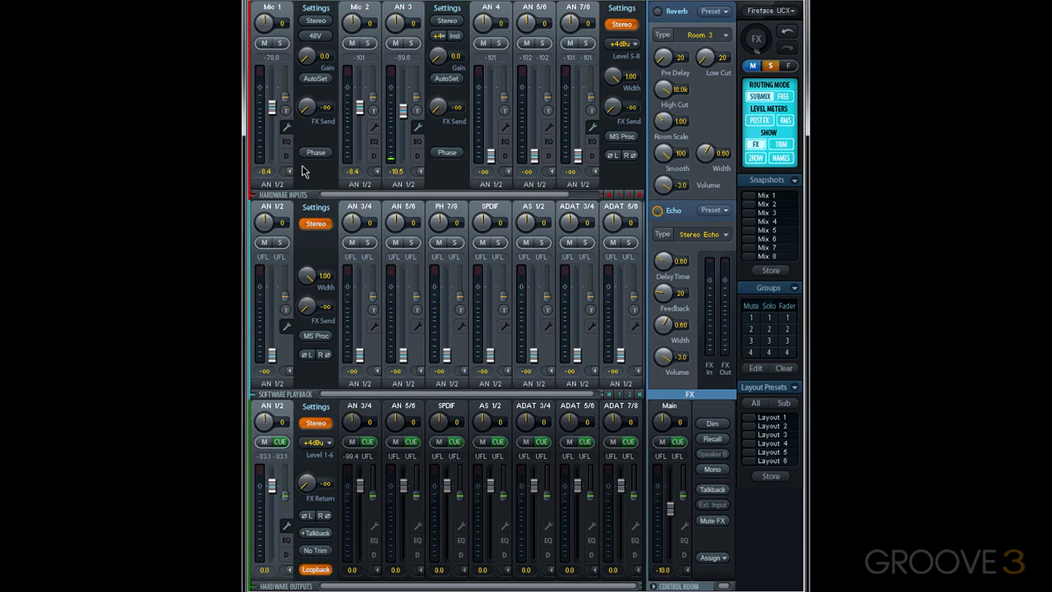
Toggle Mic 1's phase inversion on and back off again.
left_click(317, 153)
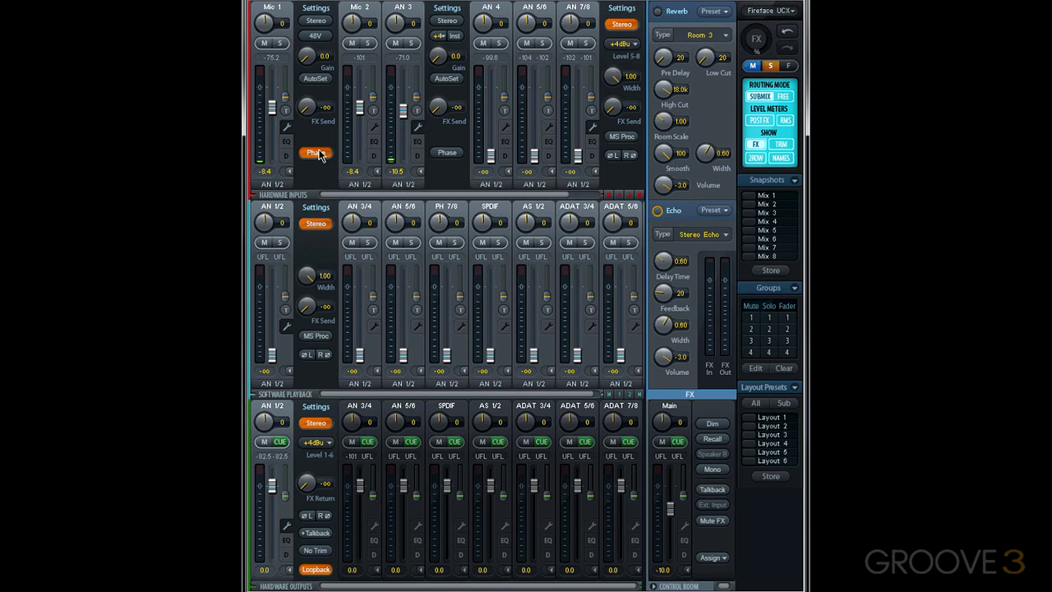
left_click(316, 153)
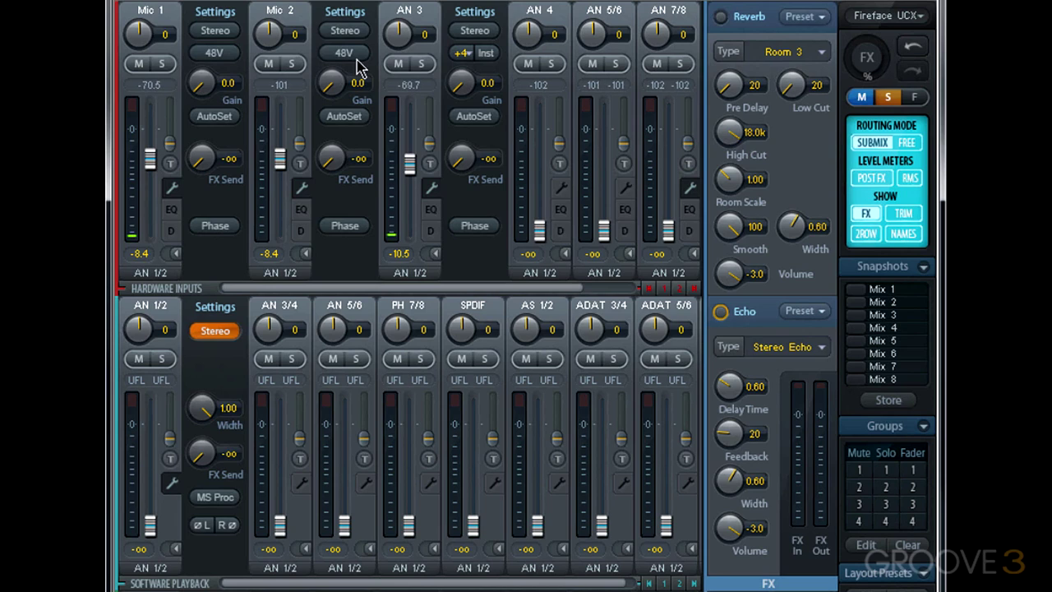
Toggle Mic 2's 48V phantom power on and back off.
left_click(356, 56)
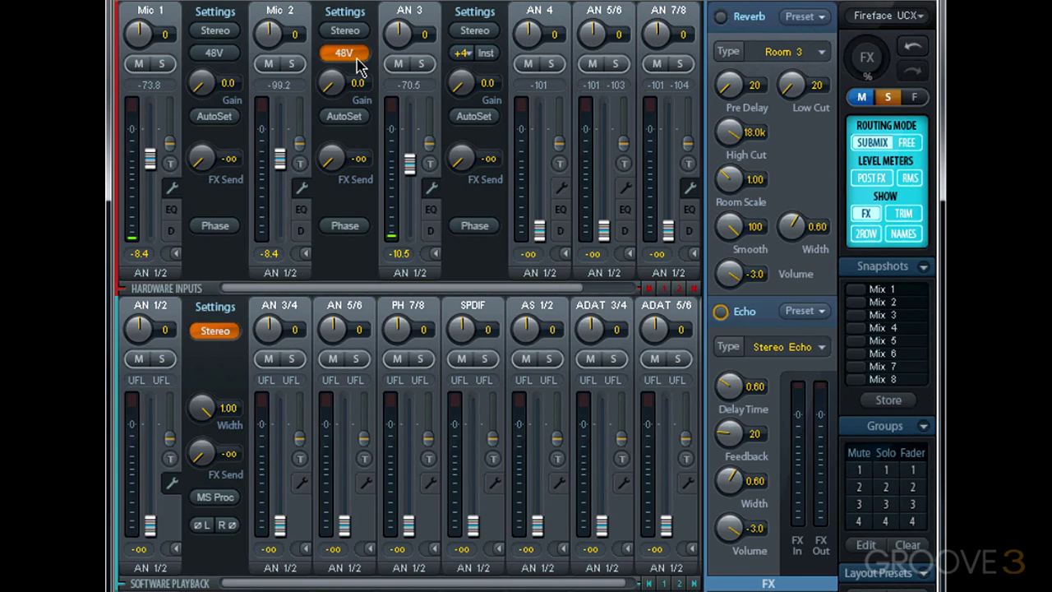
left_click(344, 53)
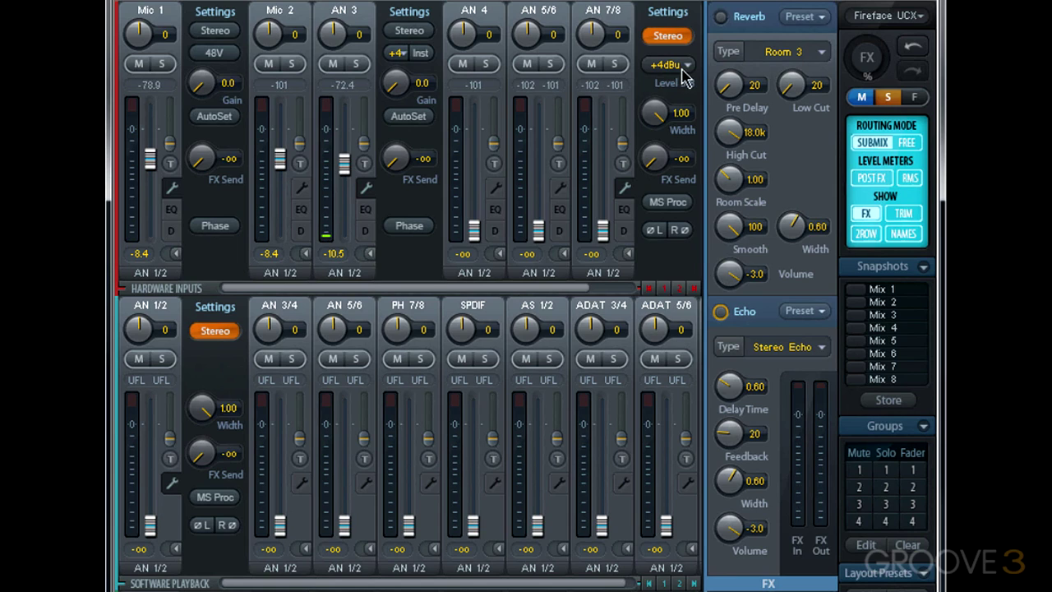
left_click(686, 69)
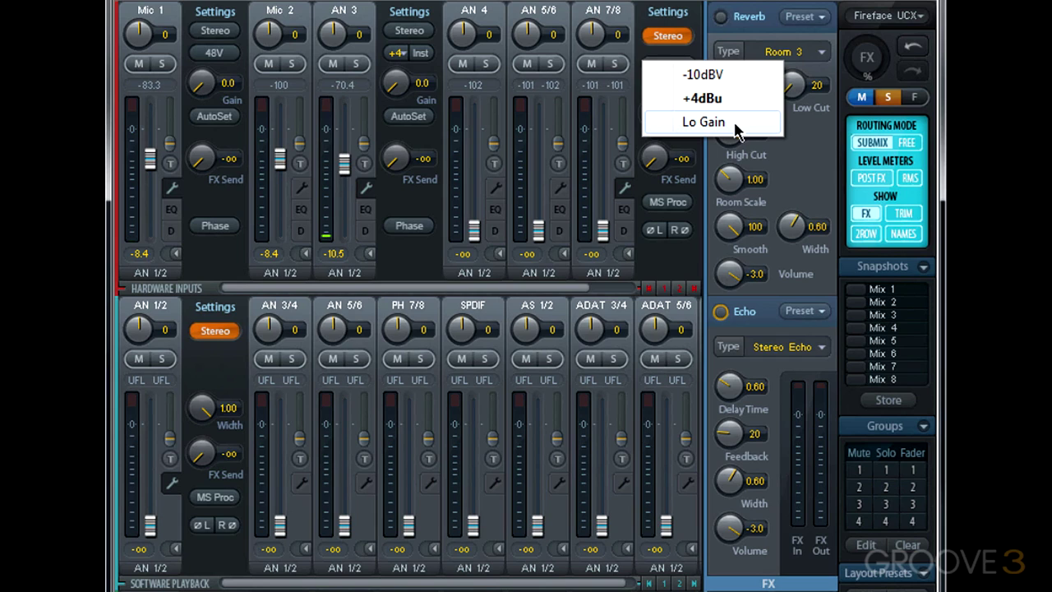
left_click(705, 98)
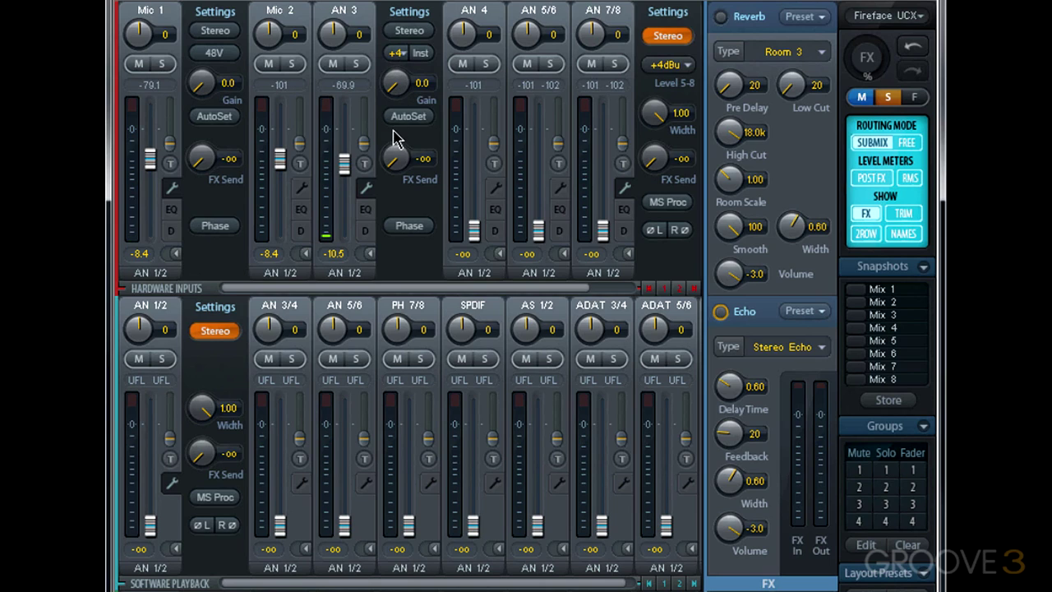
Keep AN 3 at +4 dBu, switch it to Inst, open AN 4 settings, and set AN 3 gain to 2.0.
left_click(403, 57)
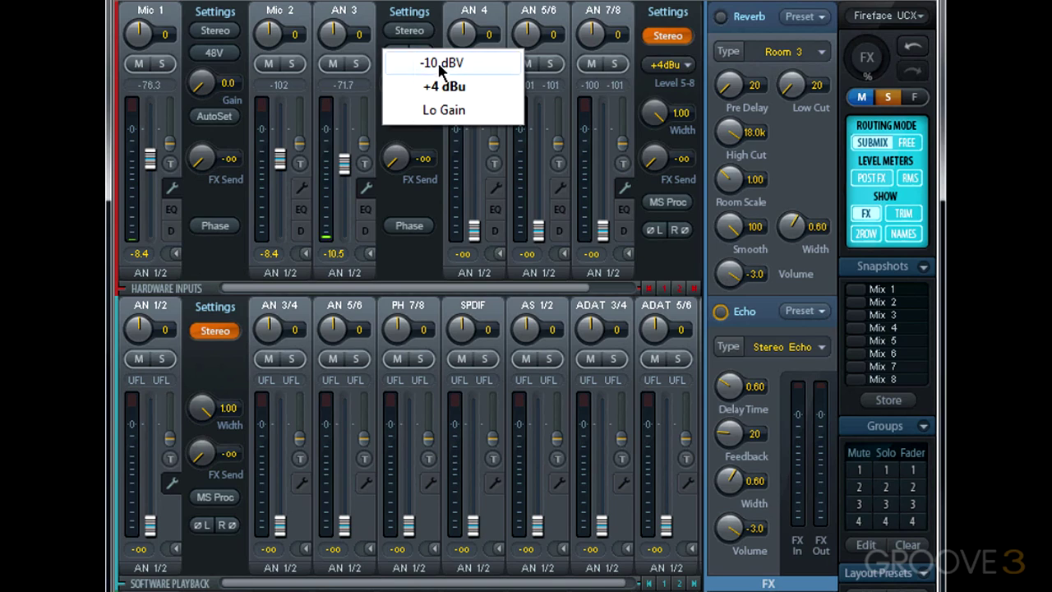
left_click(433, 142)
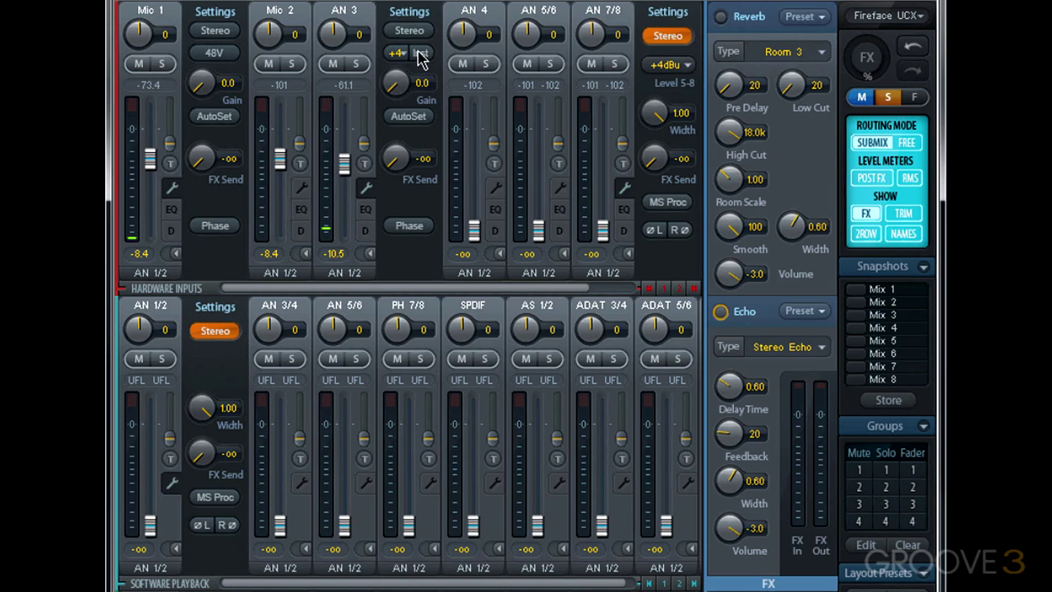
left_click(419, 54)
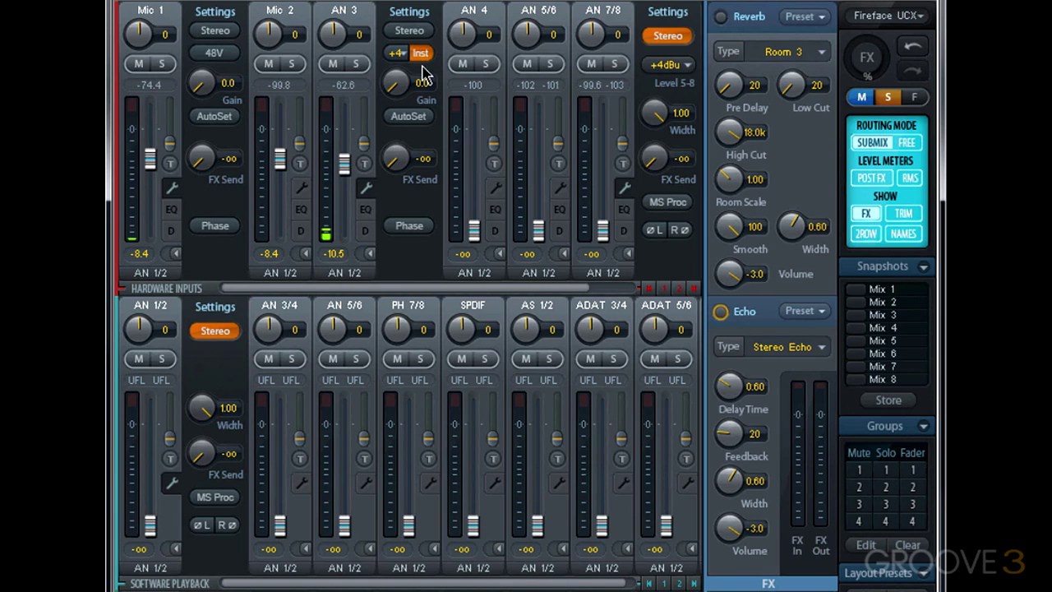
left_click(495, 188)
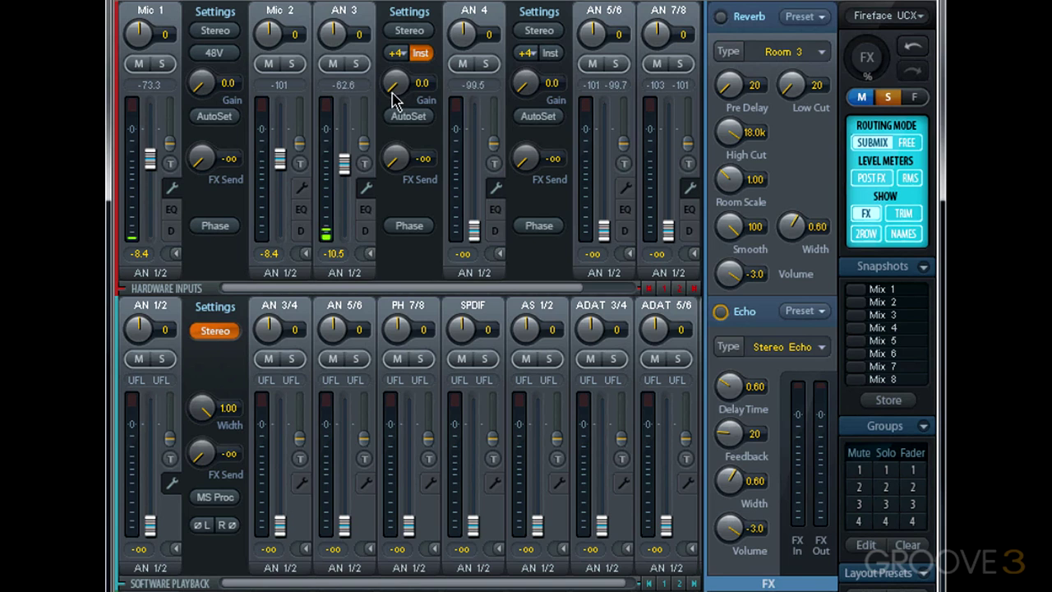
mouse_move(392, 93)
left_mouse_down()
mouse_move(387, 51)
mouse_move(388, 83)
left_mouse_up()
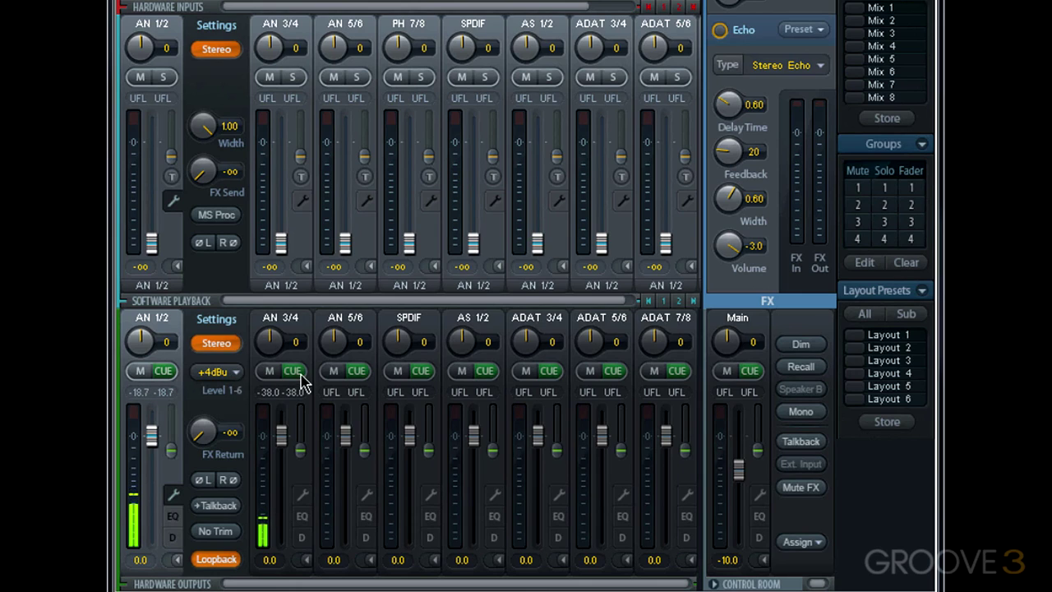
left_click(234, 374)
left_click(204, 404)
left_click(232, 374)
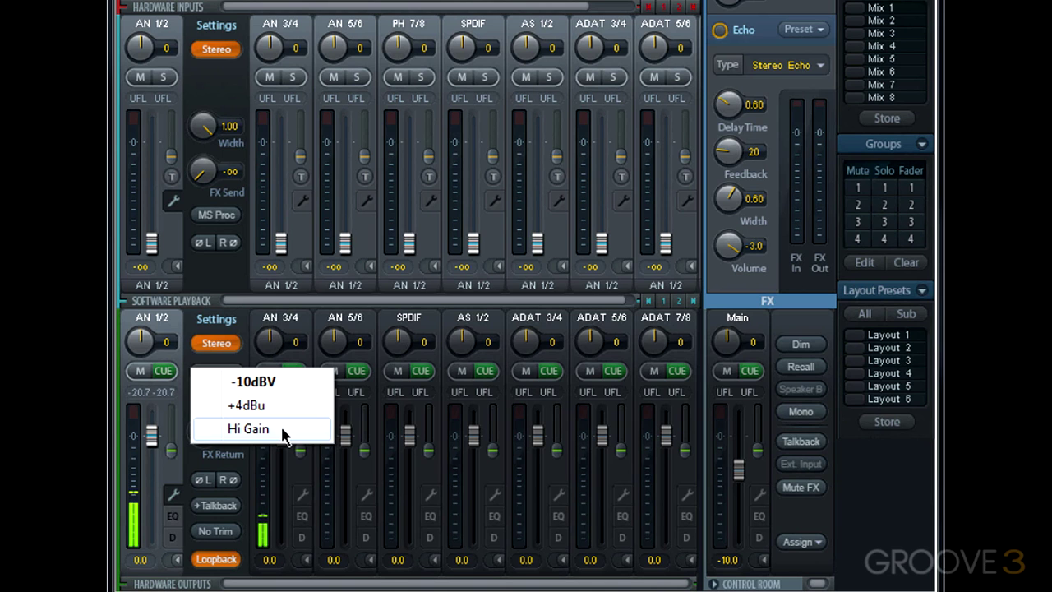
left_click(281, 406)
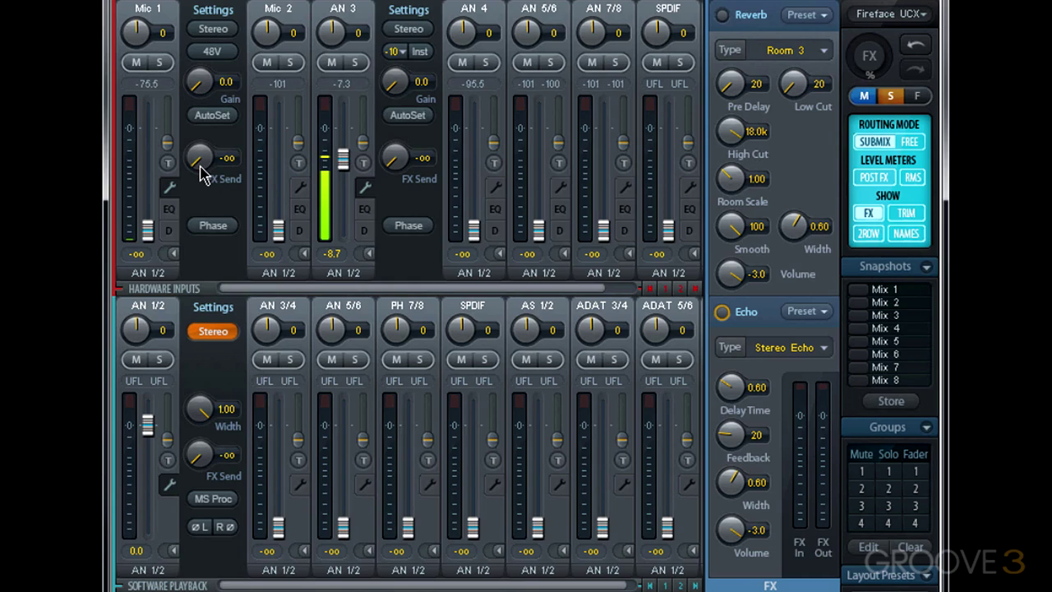
Raise Mic 1's FX send to about -9 and AN 3's FX send to -46.
scroll(202, 165, "up", 3)
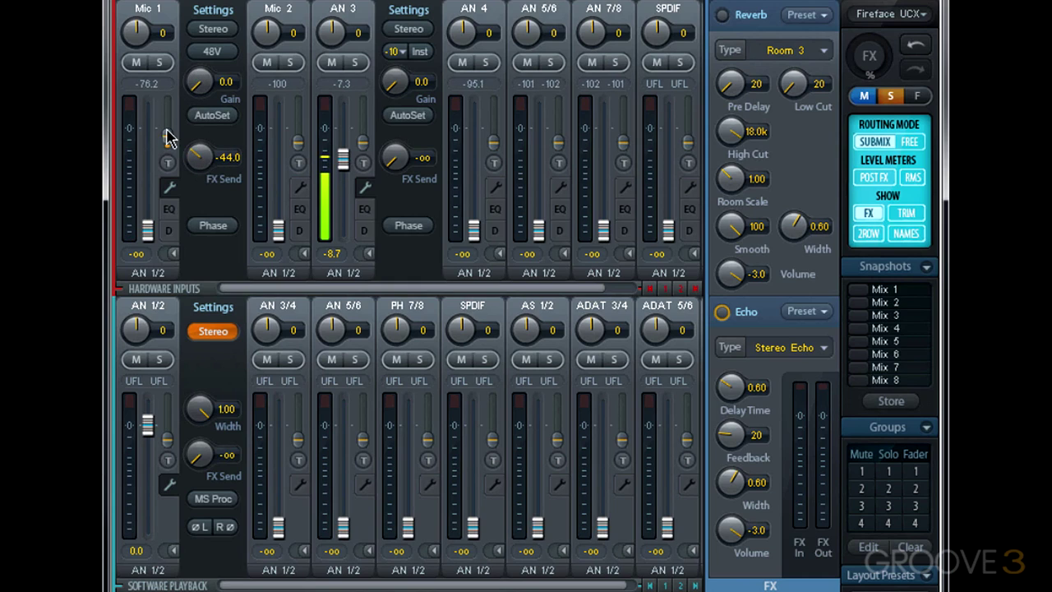
mouse_move(169, 148)
left_mouse_down()
mouse_move(169, 115)
mouse_move(162, 138)
left_mouse_up()
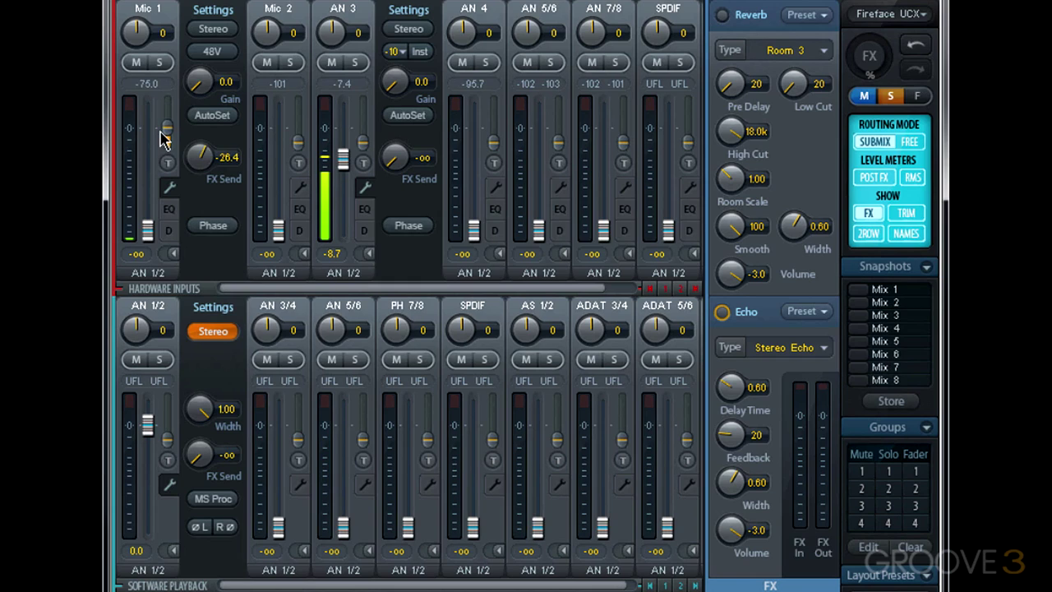
left_click(168, 189)
left_click(169, 187)
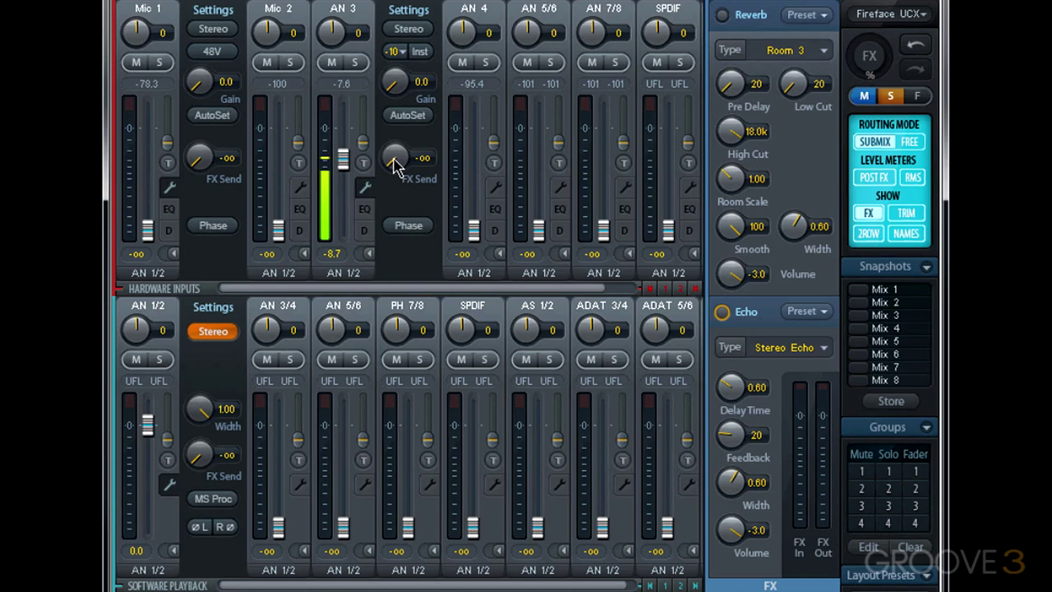
left_click_drag(407, 168, 401, 9)
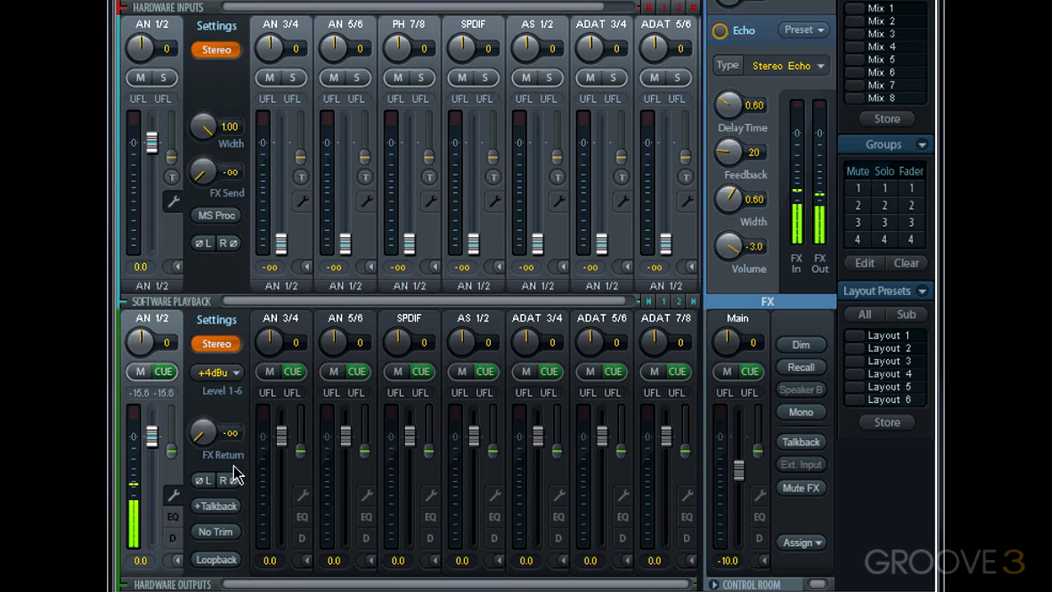
left_click_drag(204, 434, 206, 291)
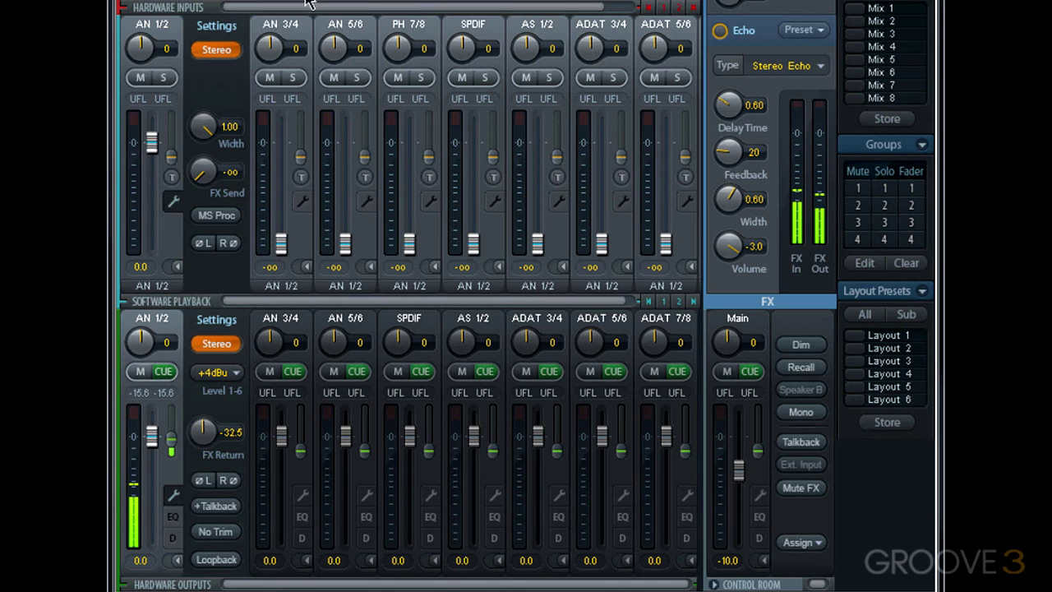
left_click_drag(206, 434, 207, 585)
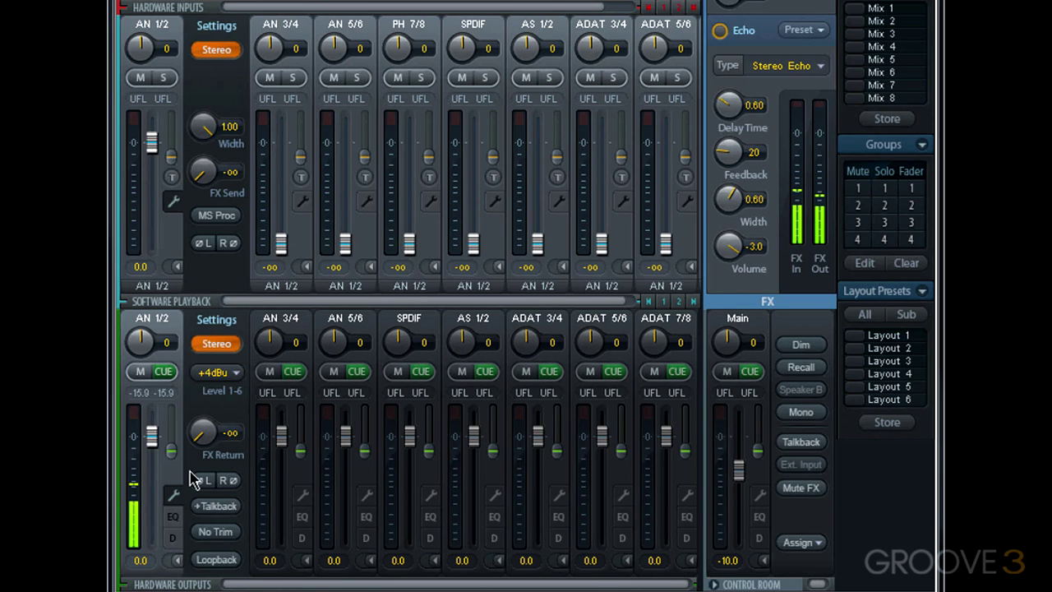
Enable +Talkback on the AN 1/2 output and toggle Control Room Talkback on and off.
left_click(301, 496)
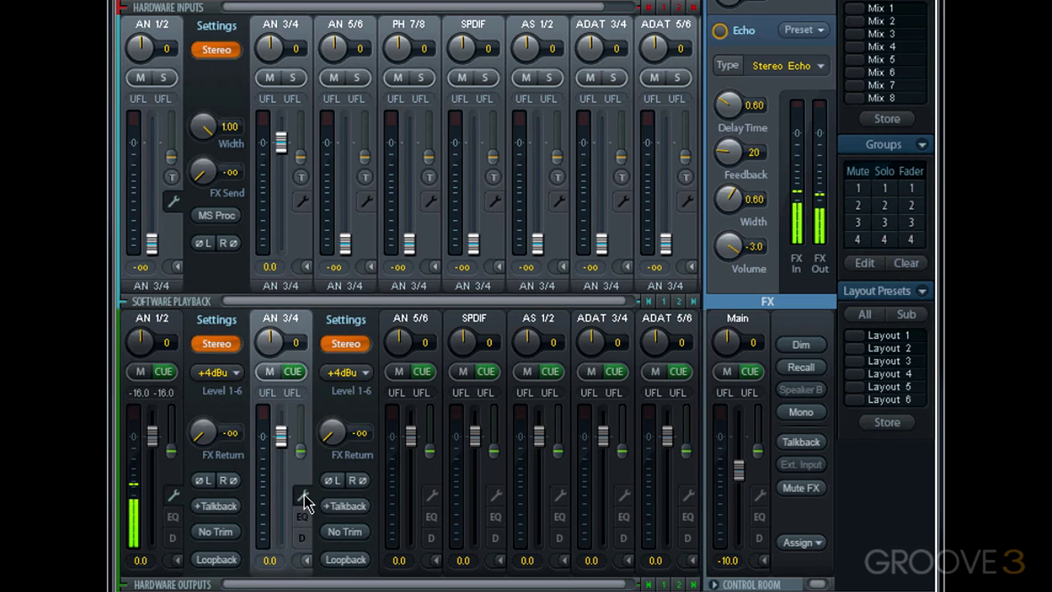
left_click(301, 496)
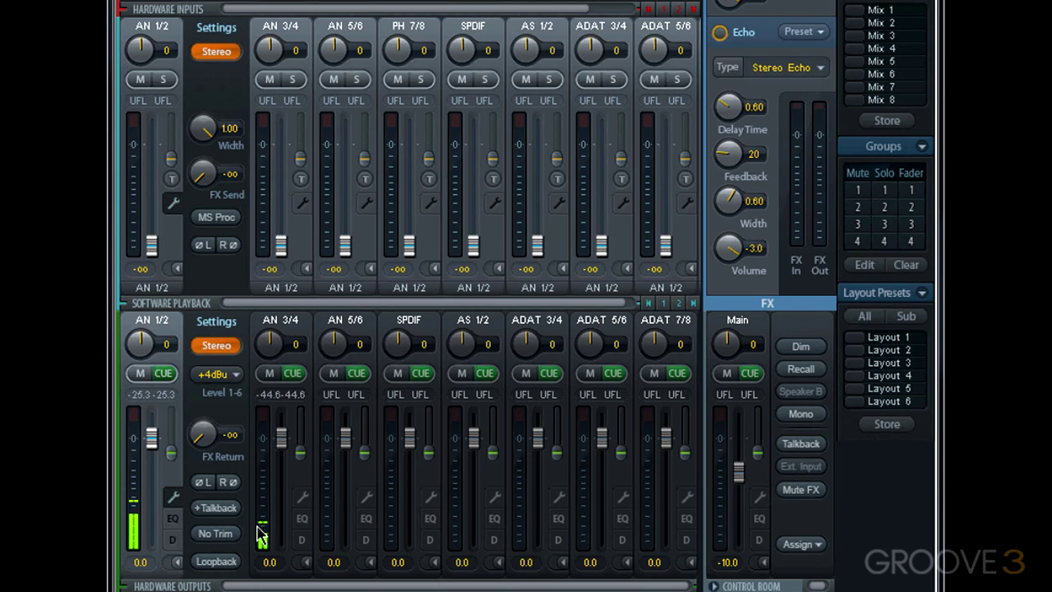
left_click(232, 509)
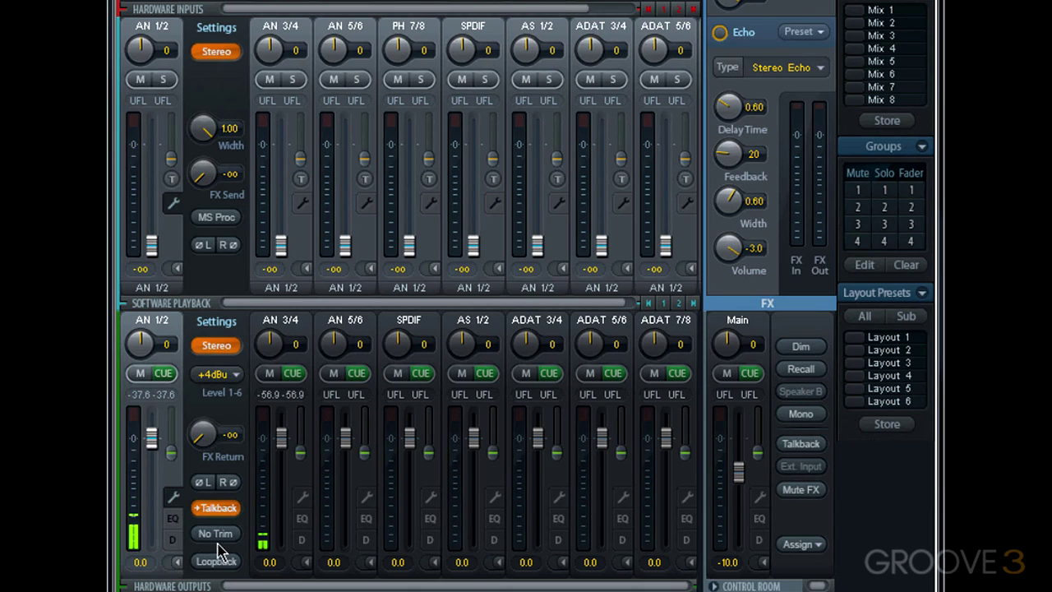
left_click(802, 447)
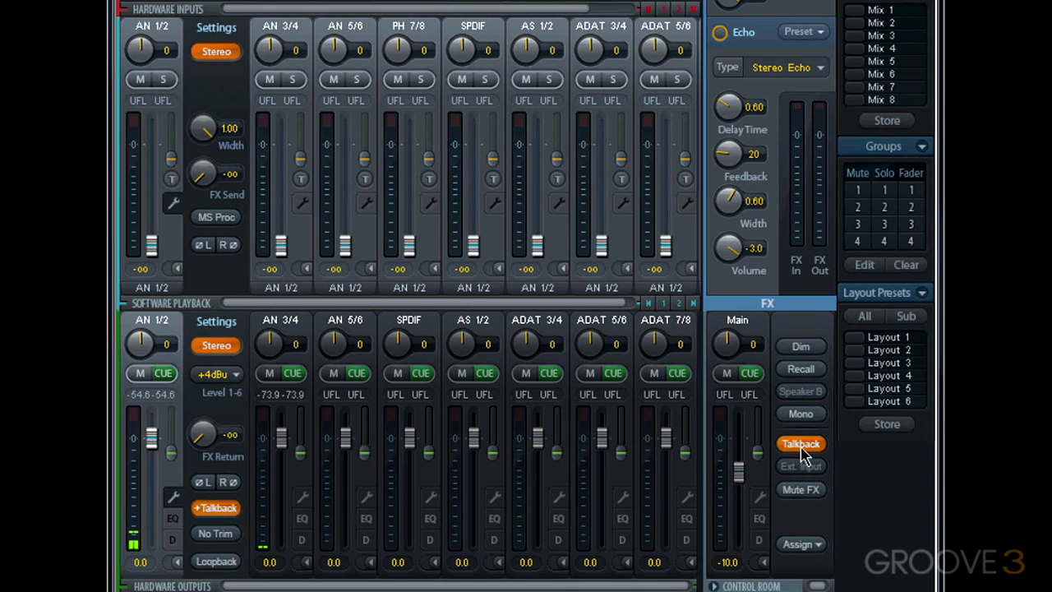
left_click(801, 448)
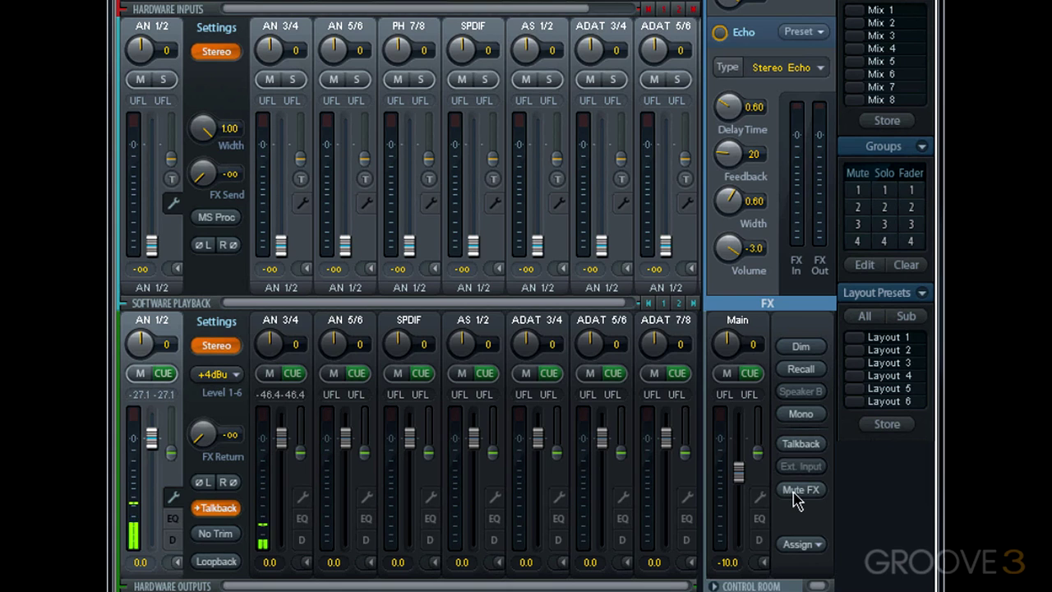
Remove talkback from the AN 1/2 output and check AN 3's routing choices without changing them.
left_click(215, 507)
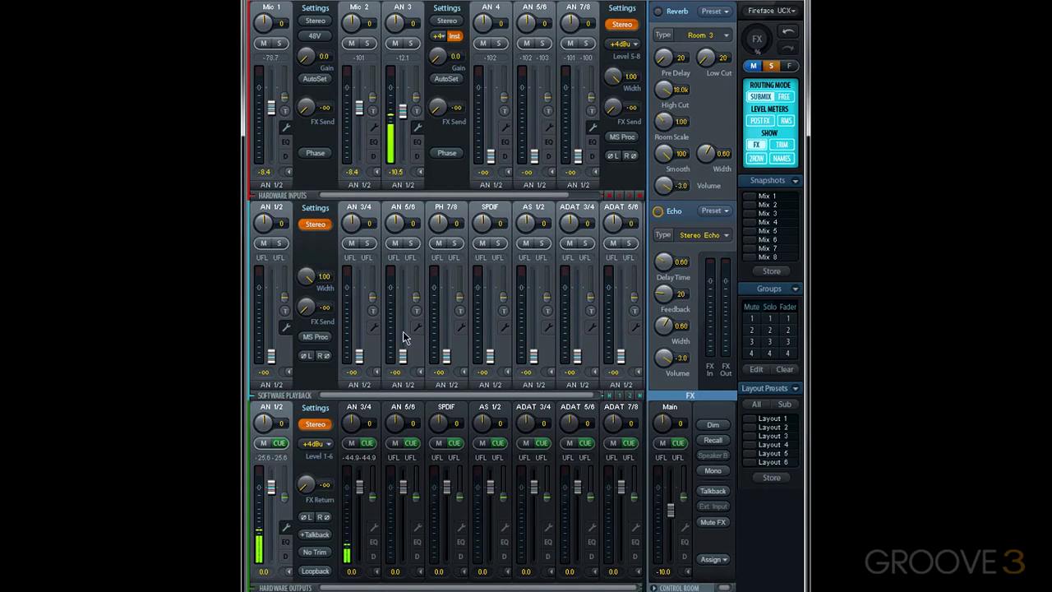
left_click(413, 184)
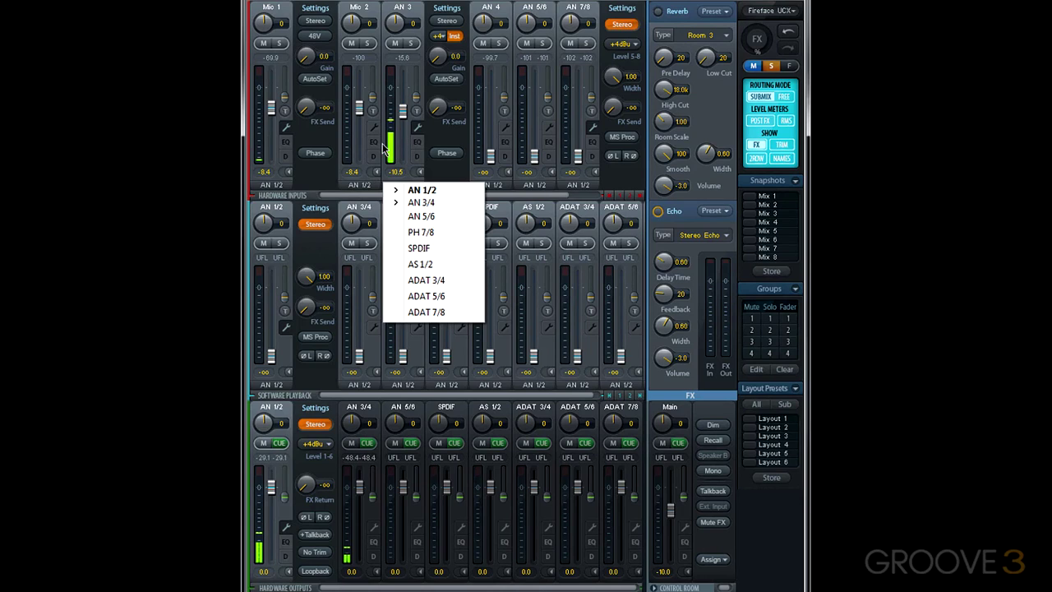
left_click(399, 162)
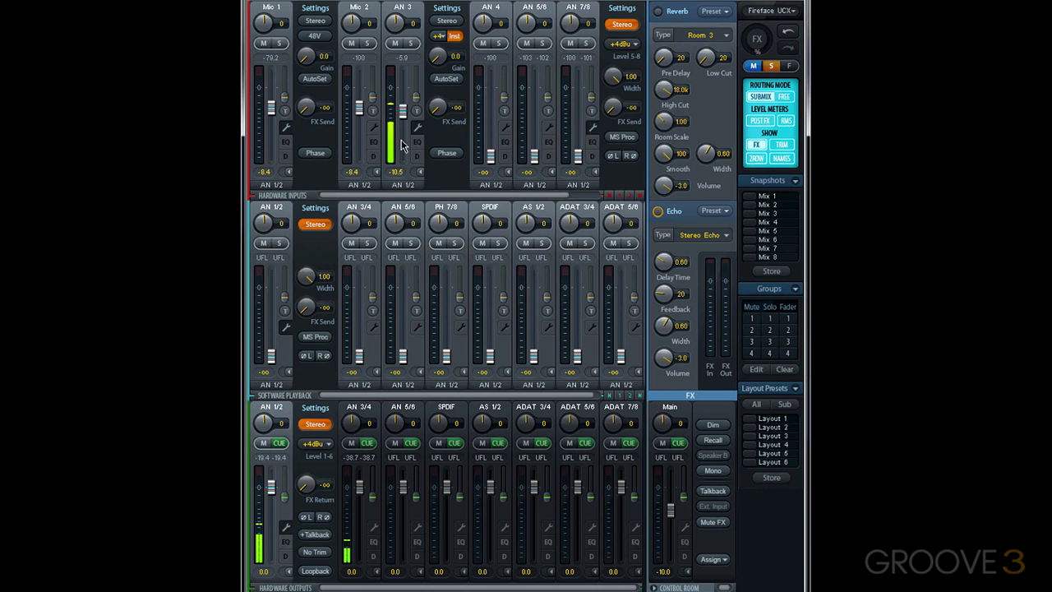
Make AN 3 a trim channel at -16.1, set AN 1/2 to No Trim, then raise AN 3's trim.
left_click(417, 111)
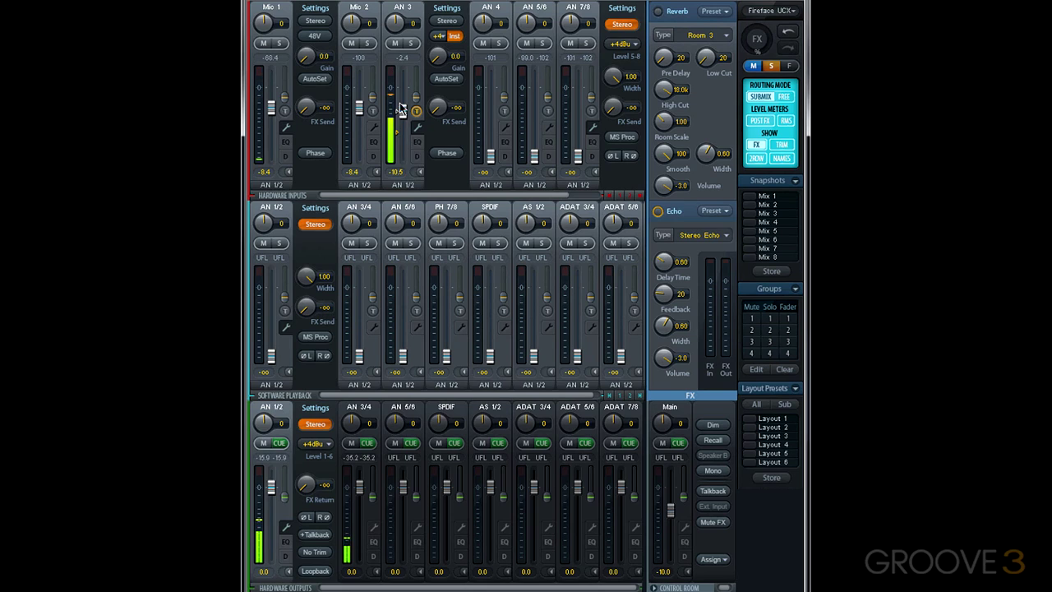
mouse_move(403, 115)
left_mouse_down()
mouse_move(403, 88)
mouse_move(403, 148)
mouse_move(405, 112)
left_mouse_up()
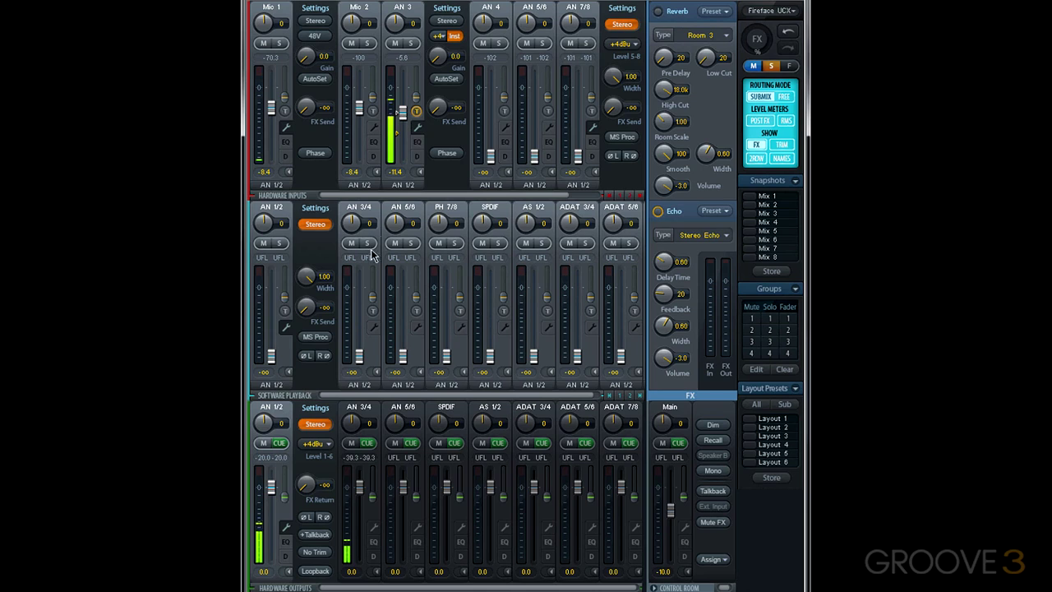
left_click(317, 552)
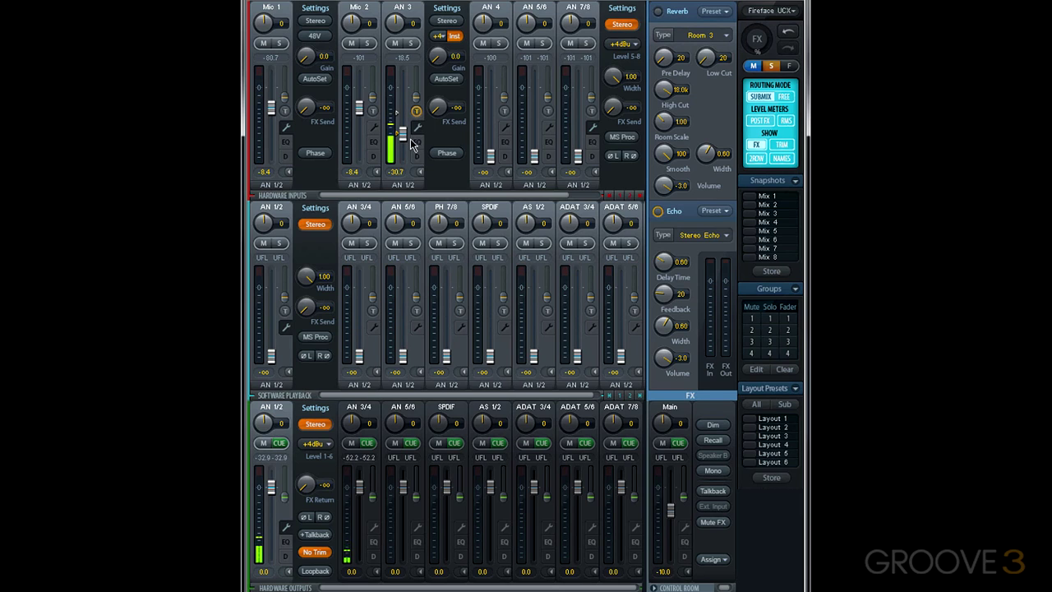
mouse_move(404, 136)
left_mouse_down()
mouse_move(415, 110)
mouse_move(404, 152)
mouse_move(400, 120)
left_mouse_up()
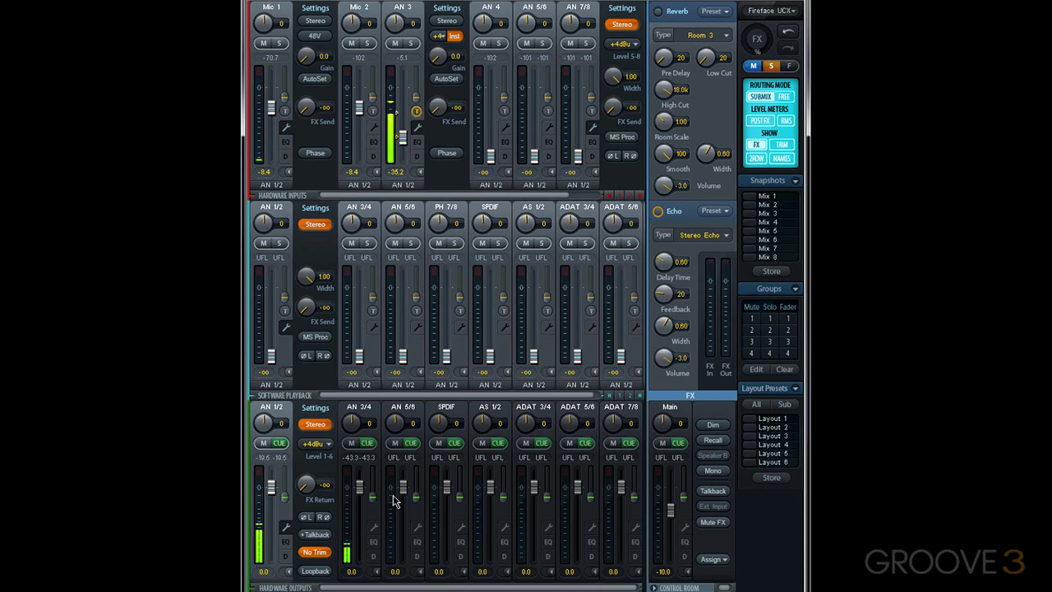
Turn off No Trim on AN 1/2, then switch its Loopback on and back off.
left_click(315, 551)
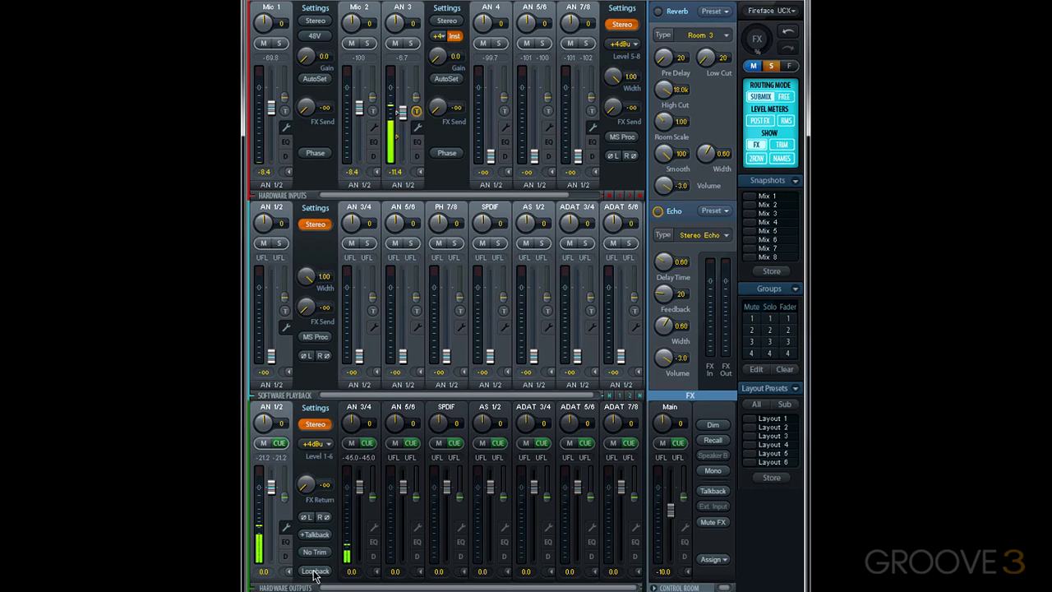
left_click(314, 573)
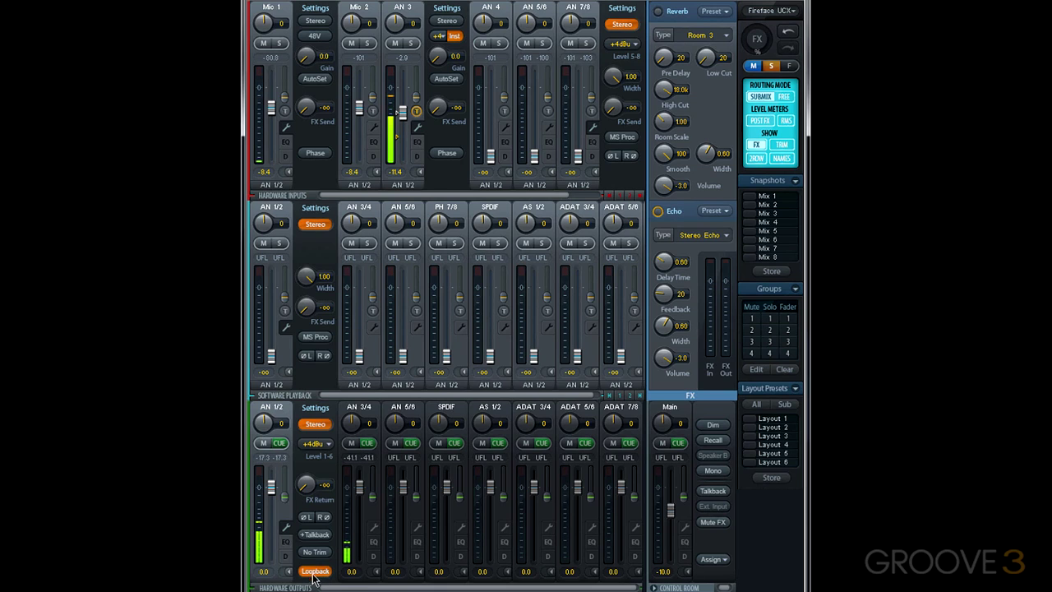
left_click(315, 573)
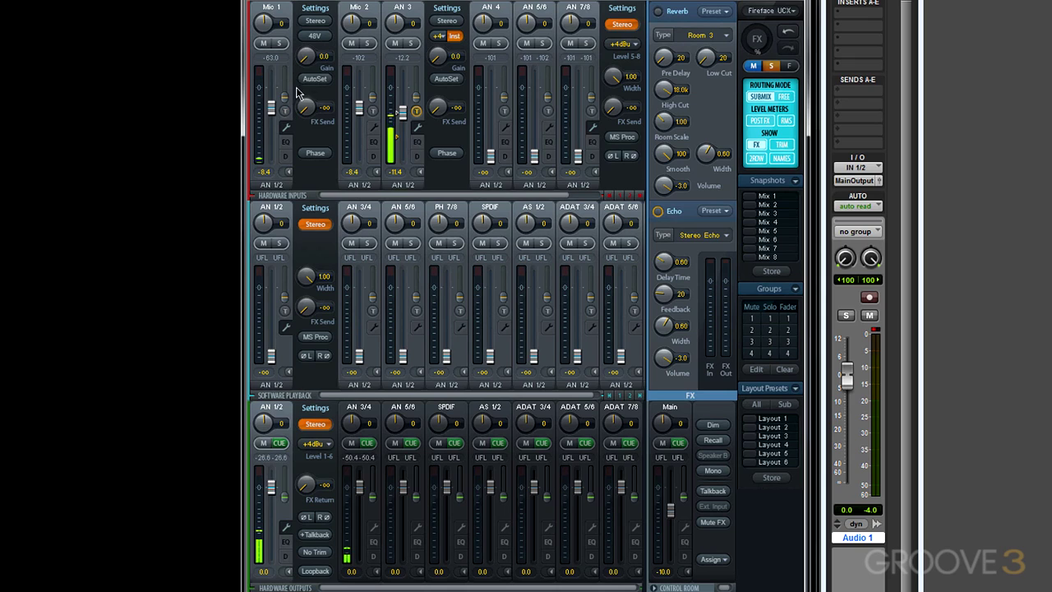
Raise Mic 1's gain to 40, record-arm Audio 1 in Pro Tools, and enable Loopback on AN 1/2.
left_click_drag(311, 61, 297, 4)
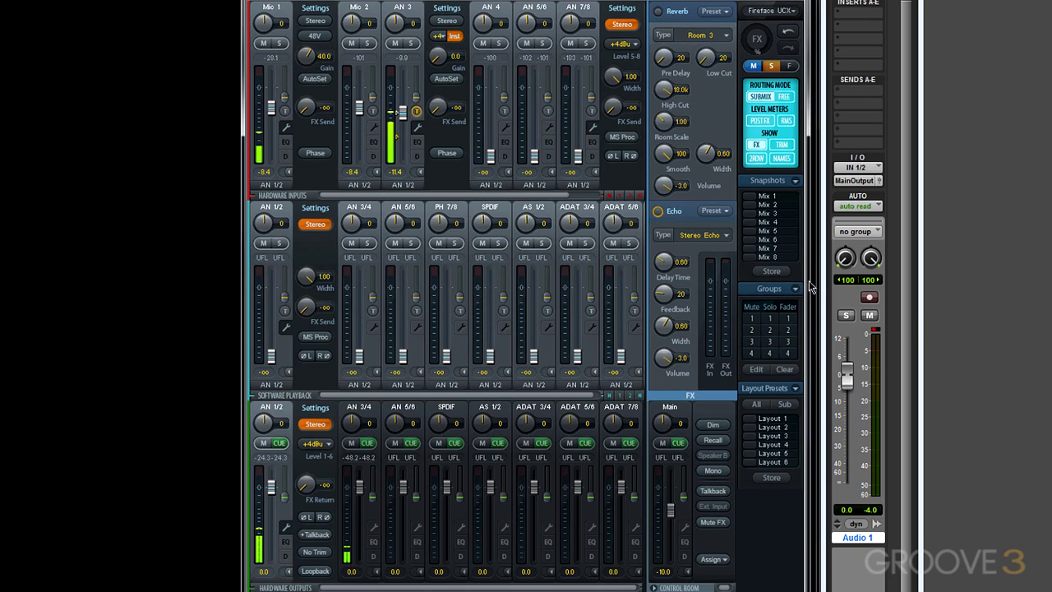
left_click(869, 298)
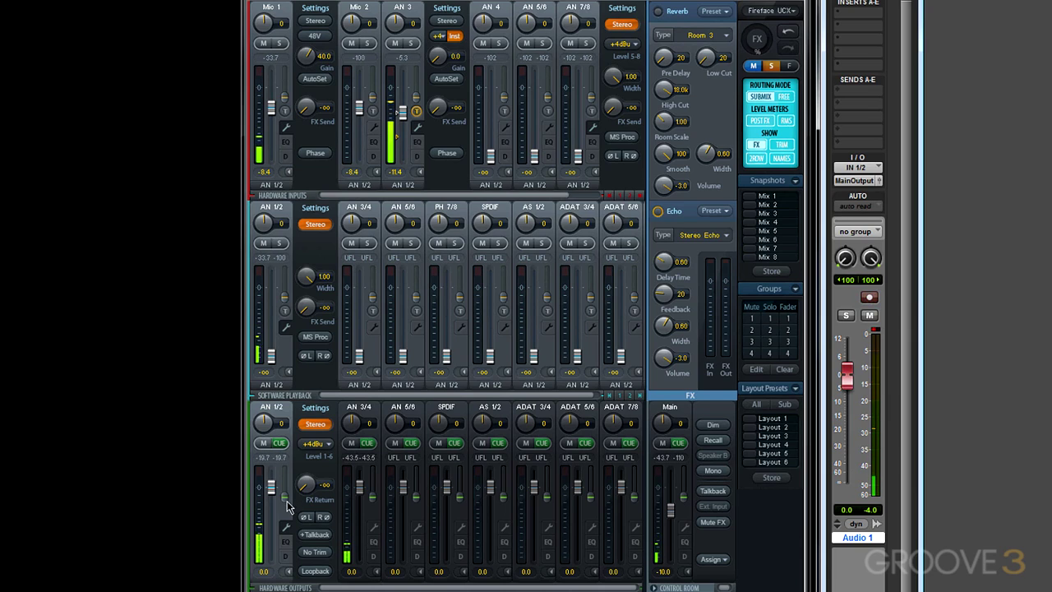
left_click(313, 571)
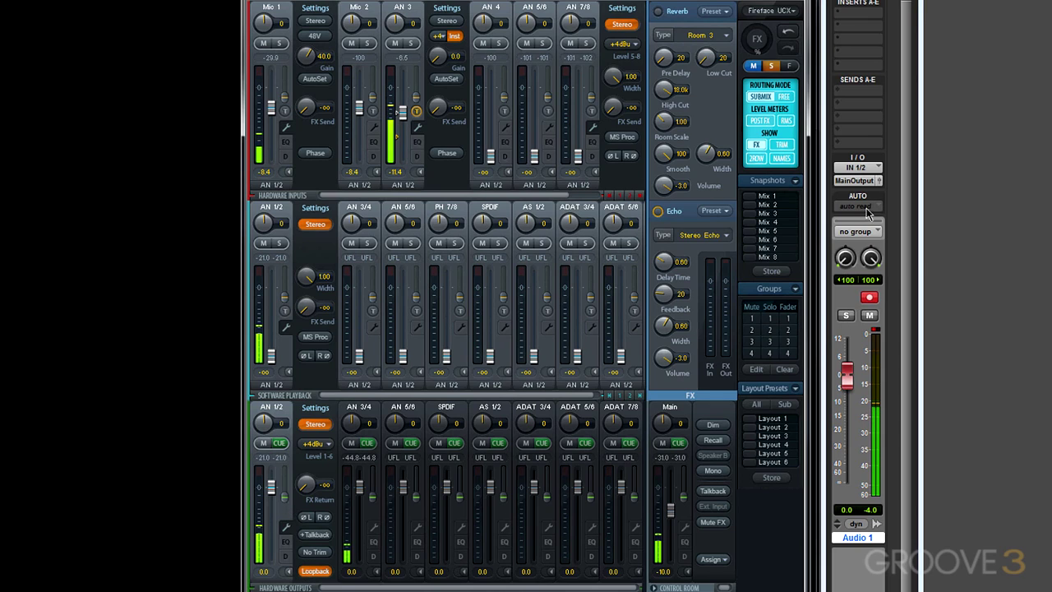